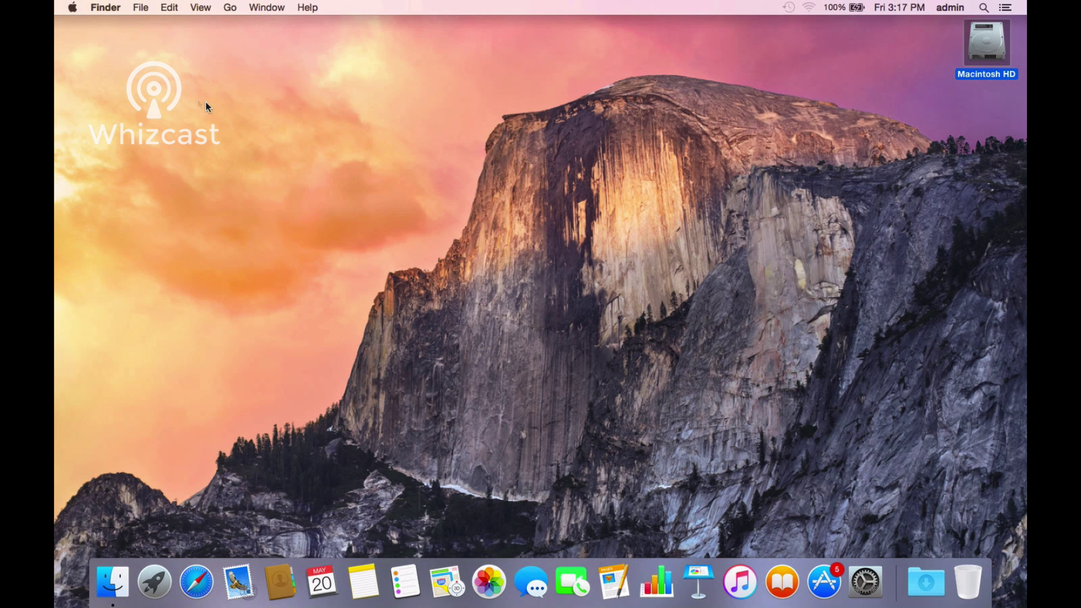
# Show About This Mac, confirming OS X Yosemite 10.10.5 on a MacBook Pro (15-inch, Late 2008)
pyautogui.click(73, 9)
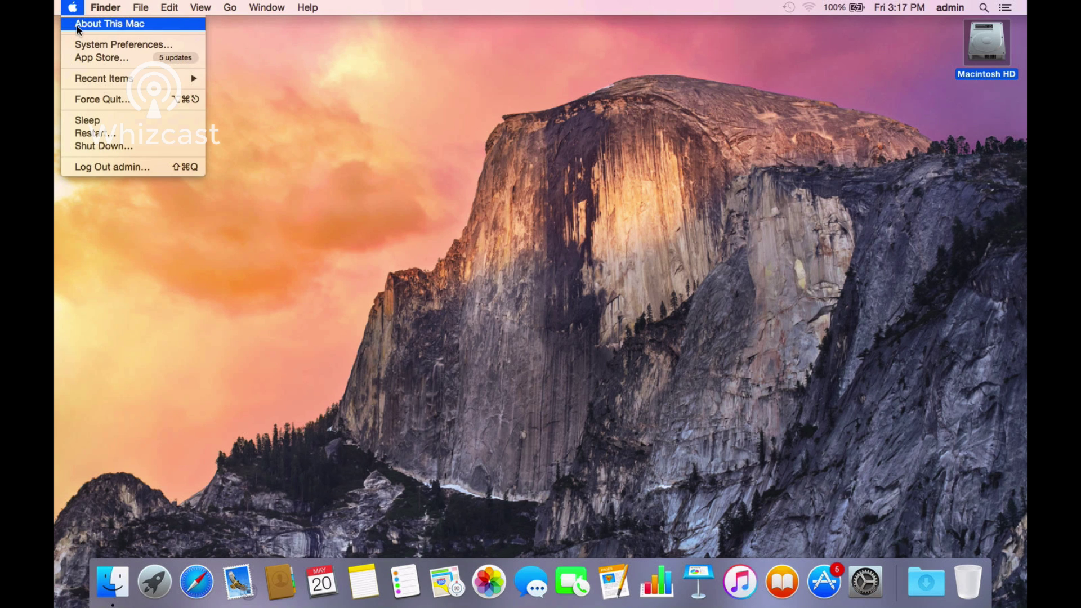
pyautogui.click(77, 25)
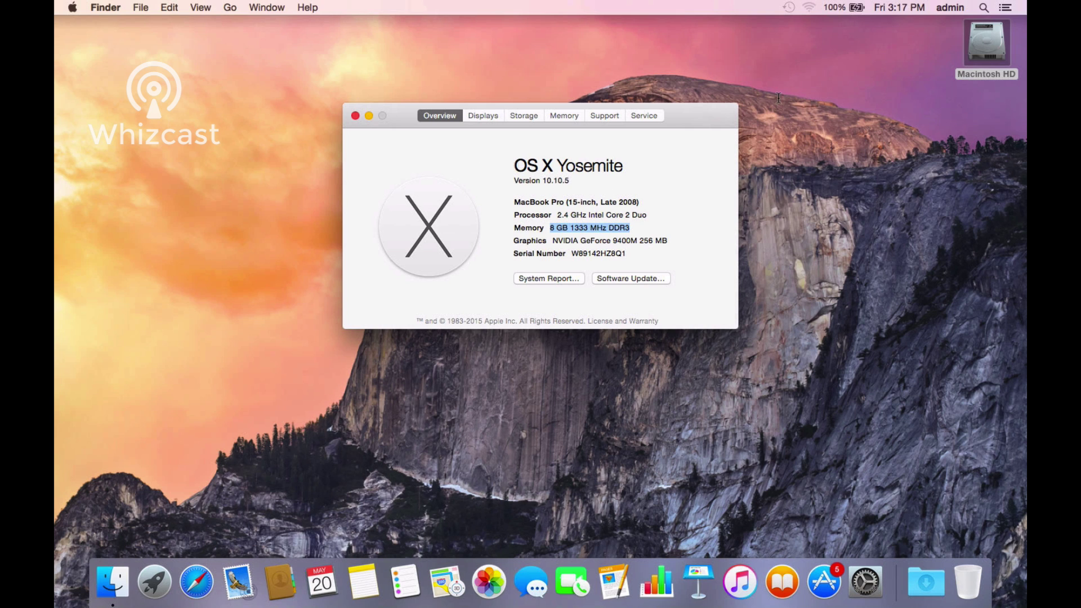
pyautogui.click(561, 226)
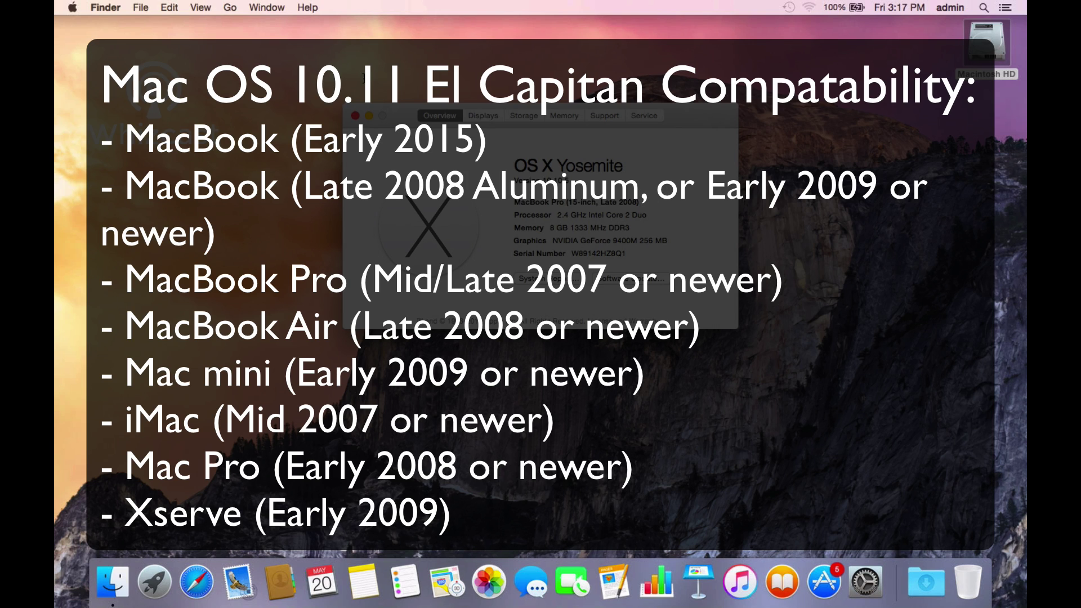
# Close the About This Mac window with Cmd+W
pyautogui.press('super+w')
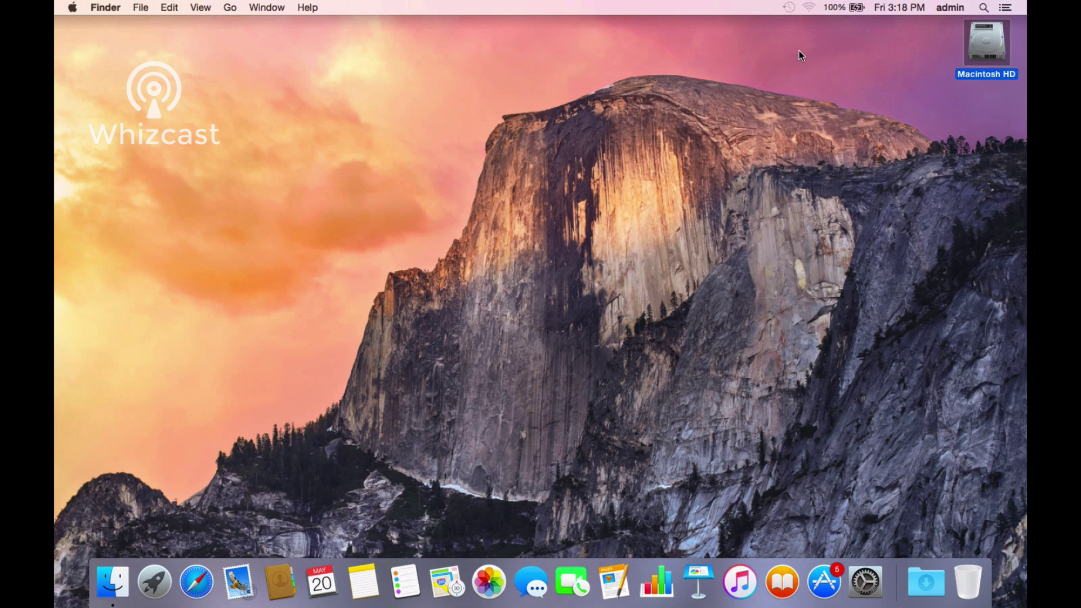
# Search the App Store for 'el capitan' and open the OS X El Capitan listing
pyautogui.click(824, 582)
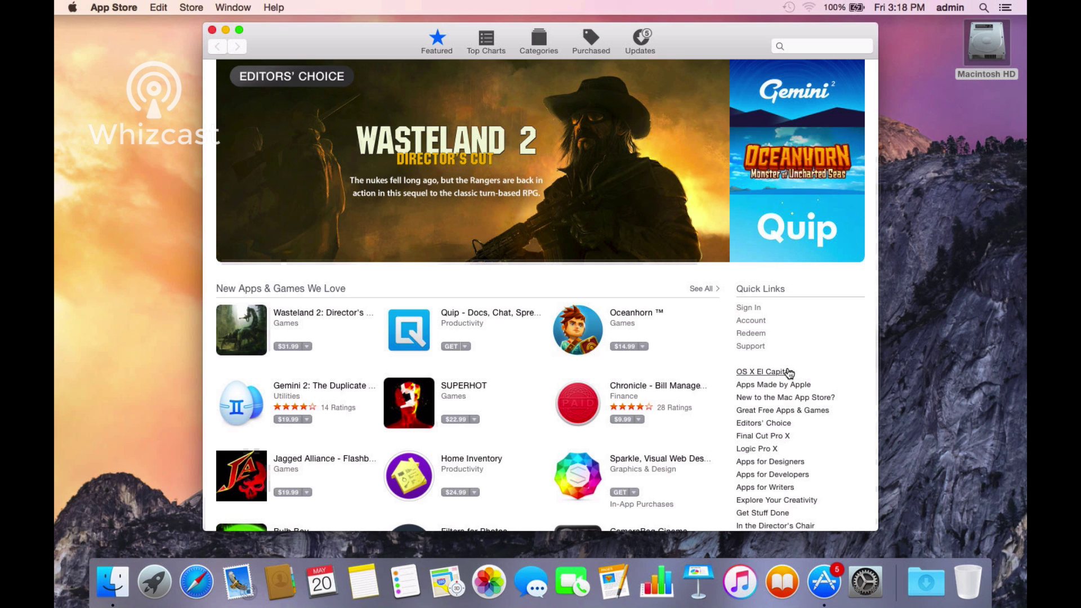
pyautogui.click(802, 46)
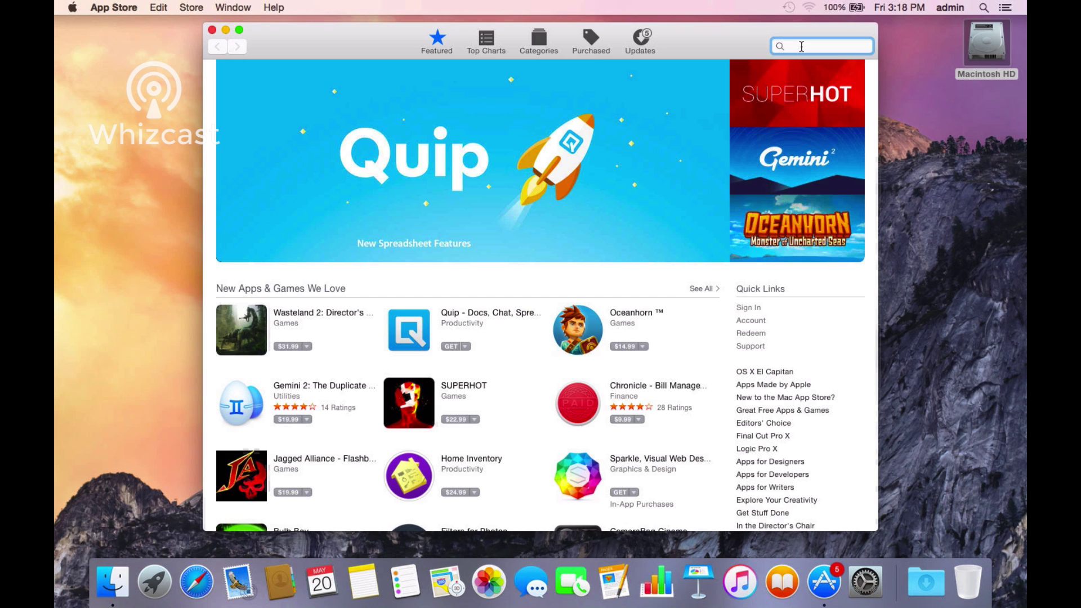
pyautogui.write('el capitan')
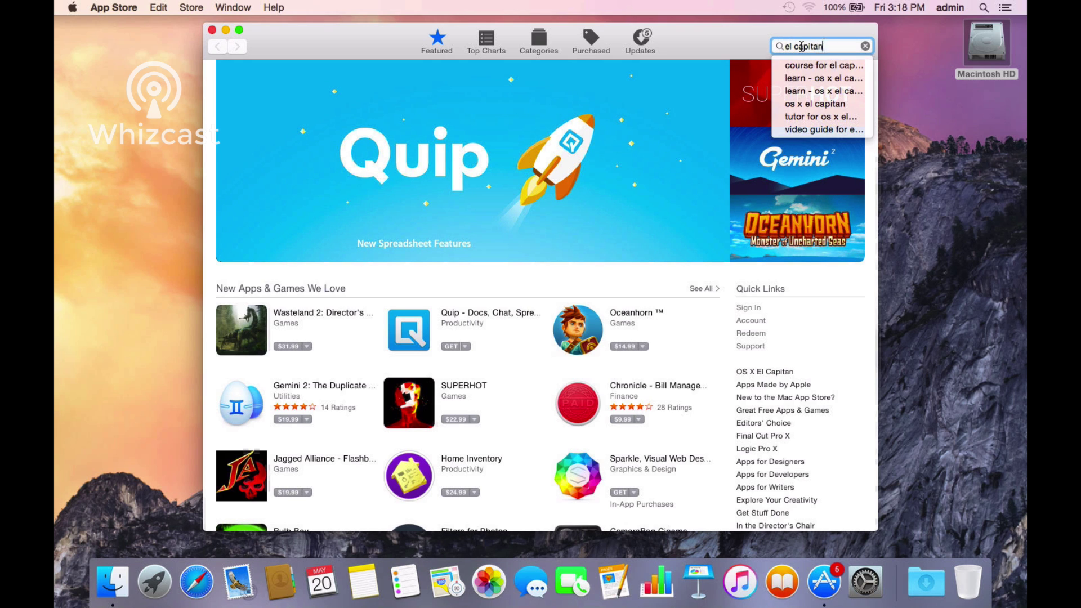
pyautogui.press('Return')
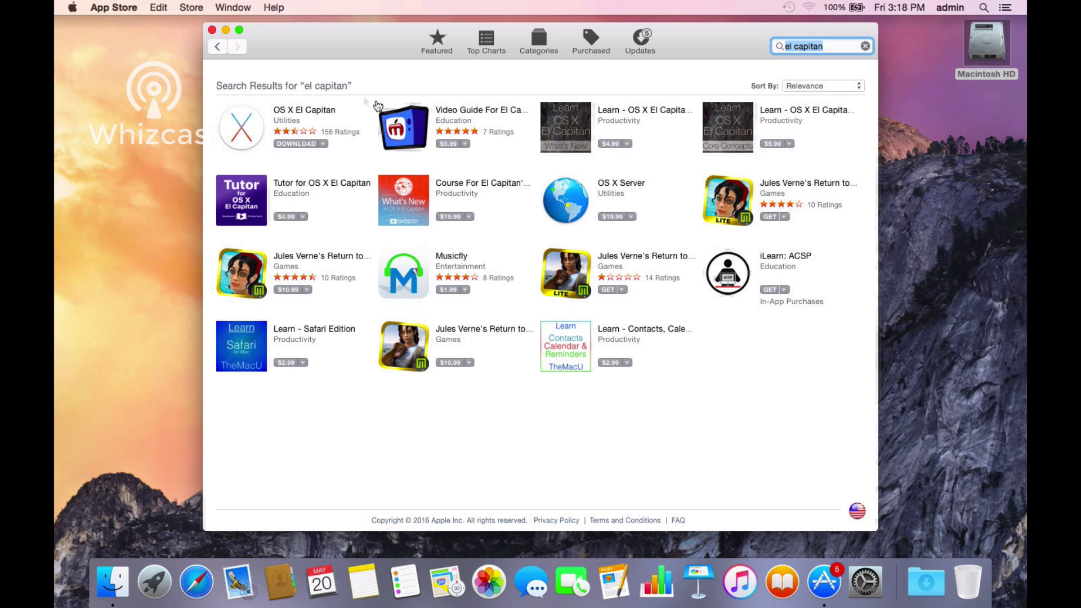
pyautogui.click(250, 134)
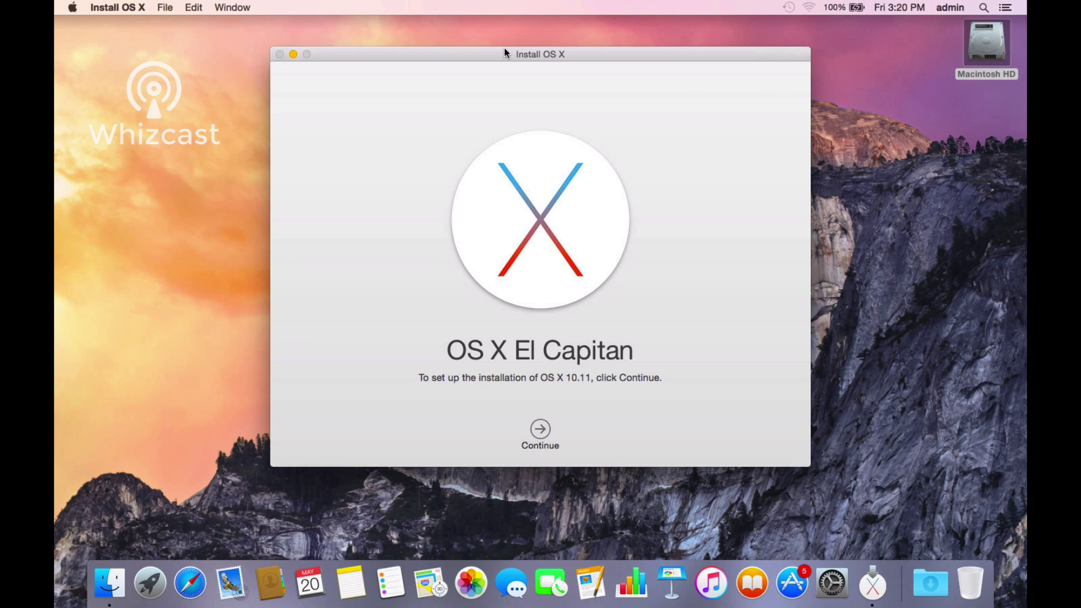
# Open Applications and inspect Install OS X El Capitan (6.18 GB, version 1.7.33), moving the window aside
pyautogui.click(181, 39)
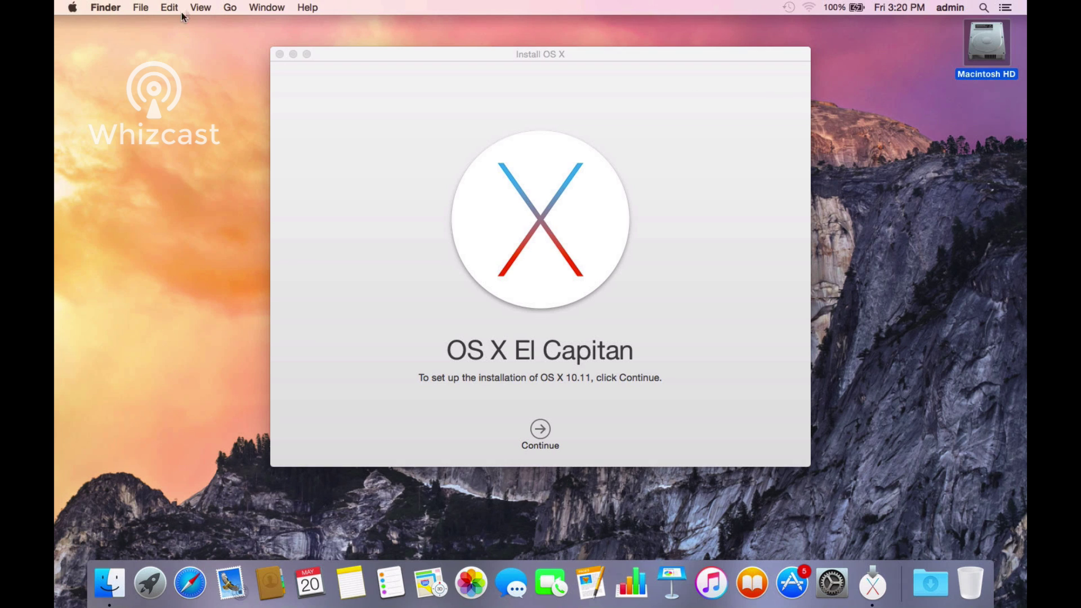
pyautogui.click(233, 6)
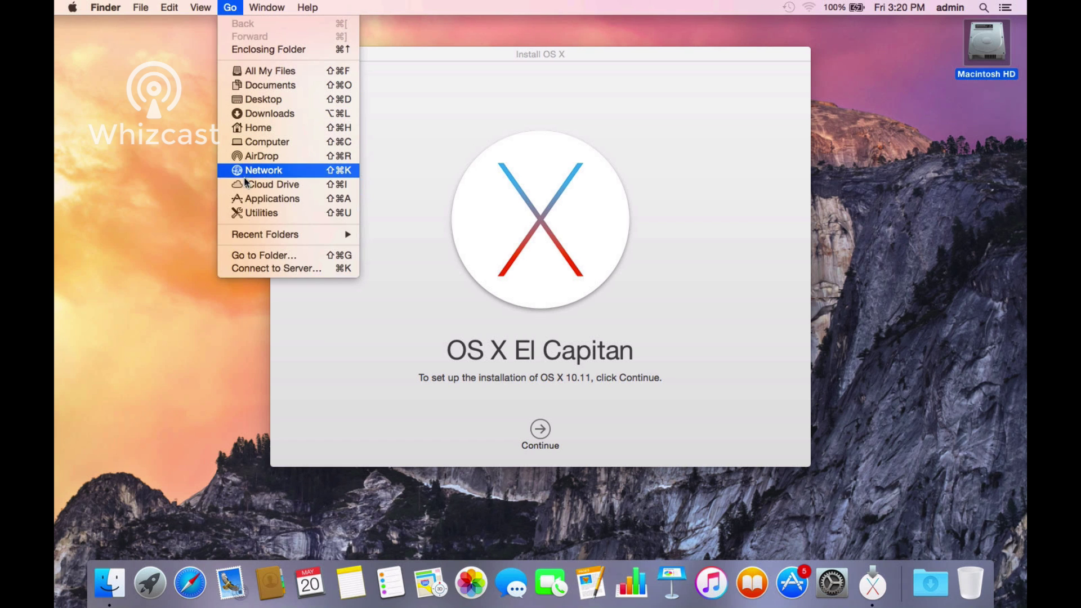
pyautogui.click(243, 200)
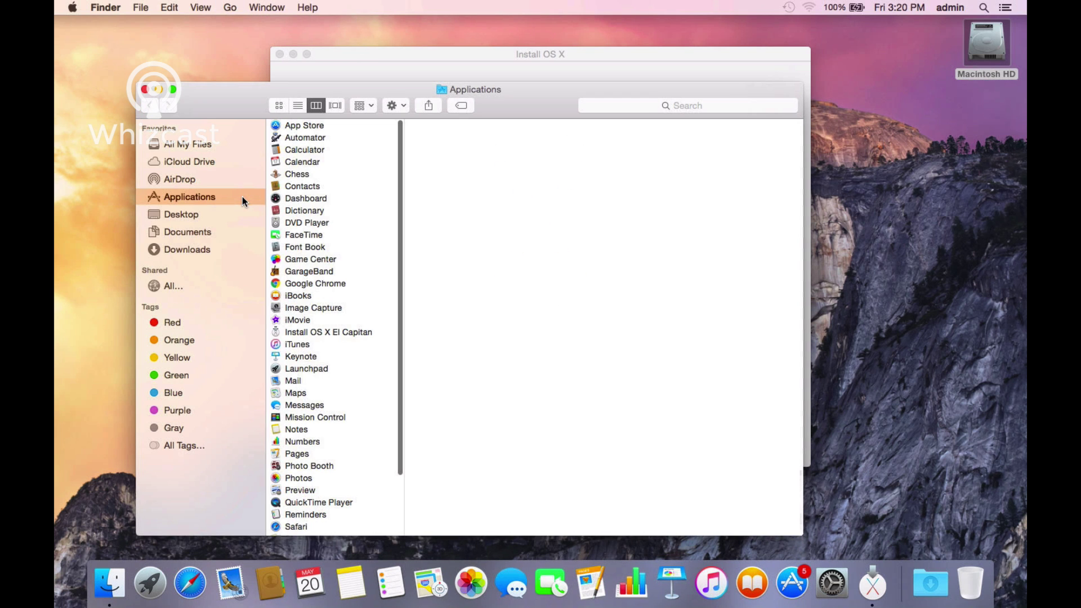
pyautogui.click(354, 333)
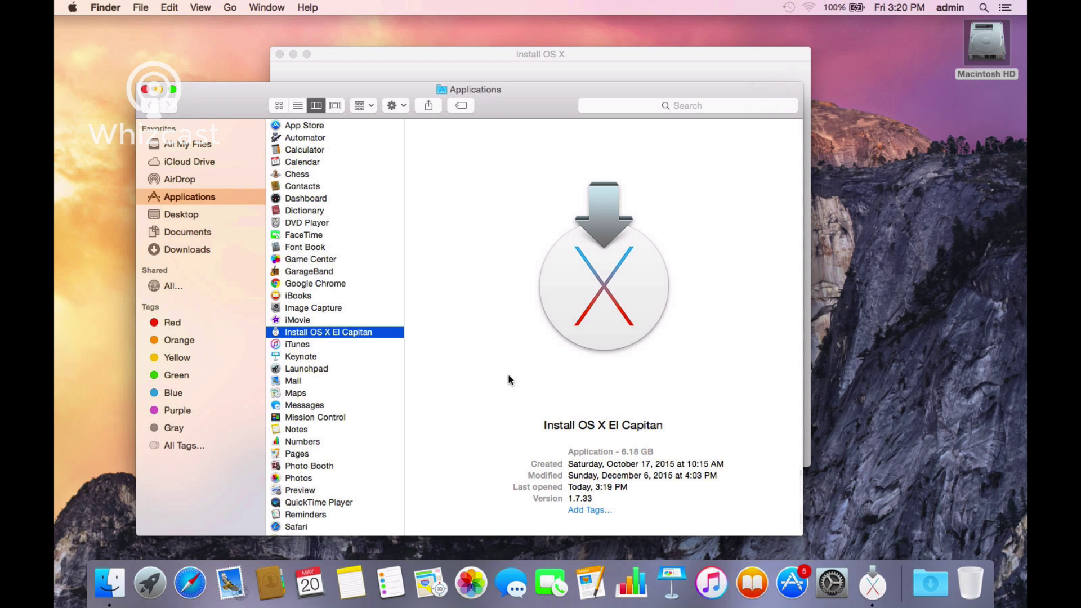
pyautogui.moveTo(522, 100); pyautogui.dragTo(541, 63)
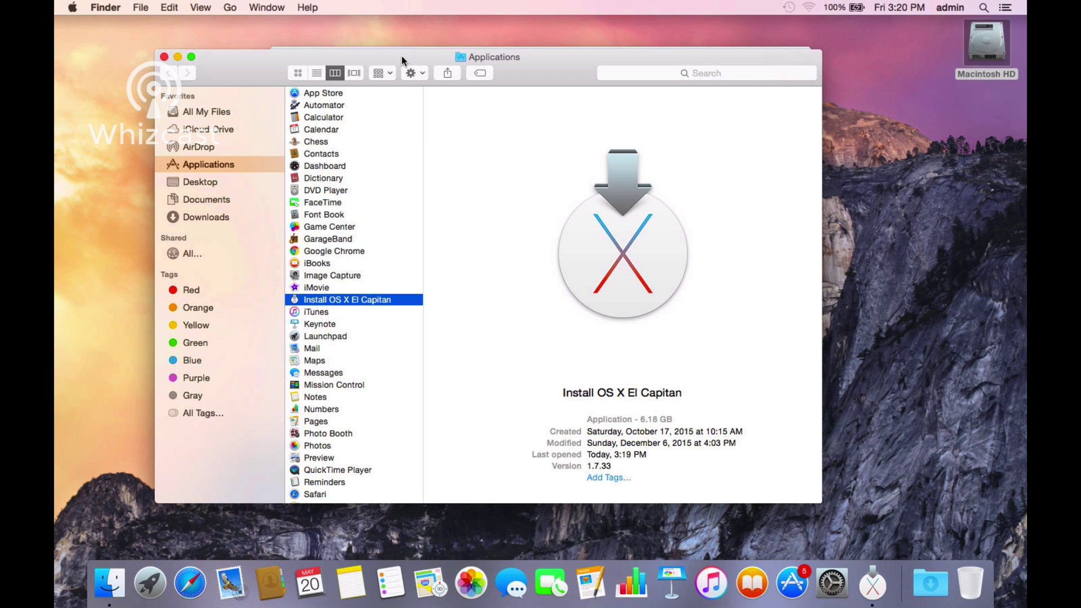
pyautogui.moveTo(401, 56); pyautogui.dragTo(317, 255)
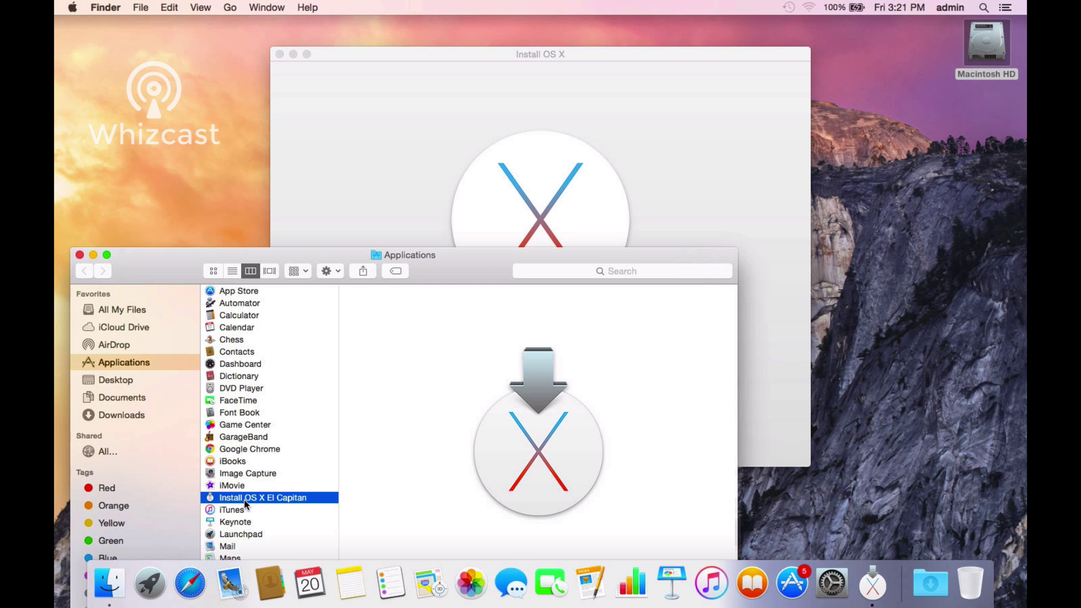
# Hide Finder and accept the El Capitan software license agreement in the installer
pyautogui.press('super+h')
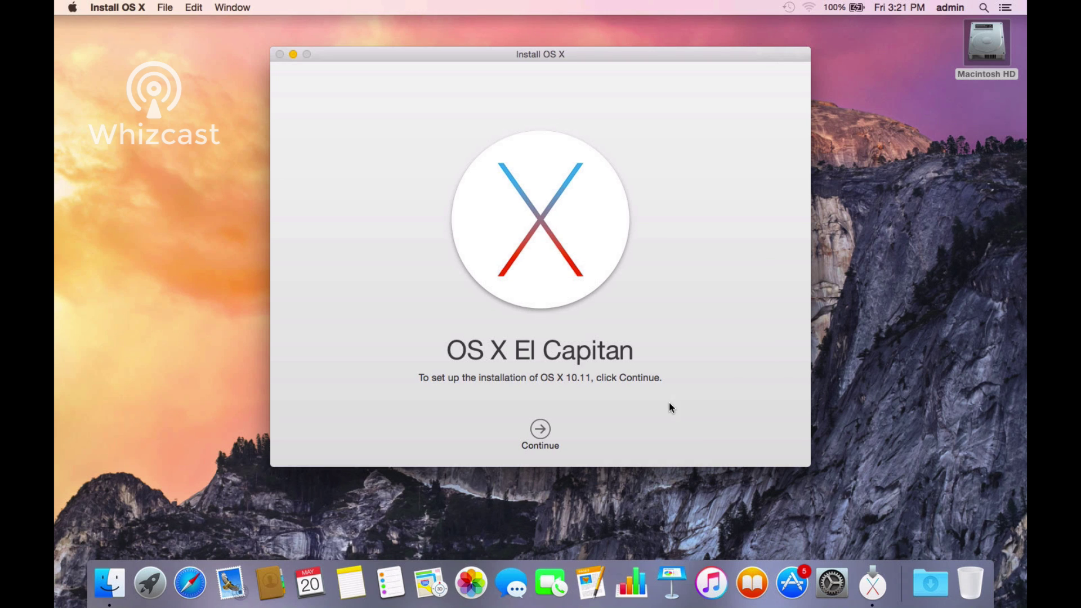
pyautogui.click(542, 430)
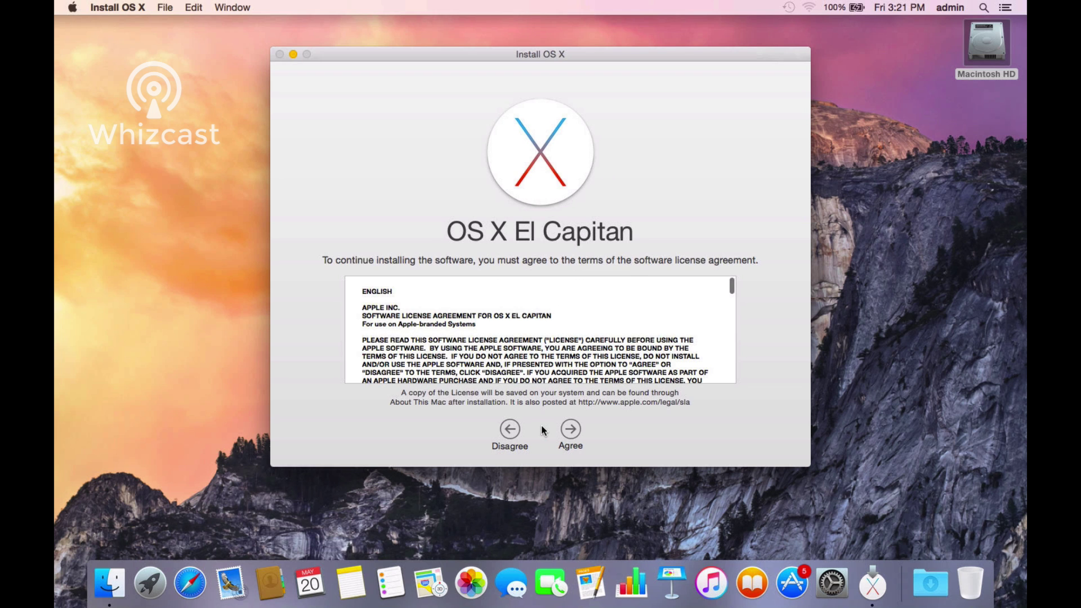
pyautogui.click(569, 430)
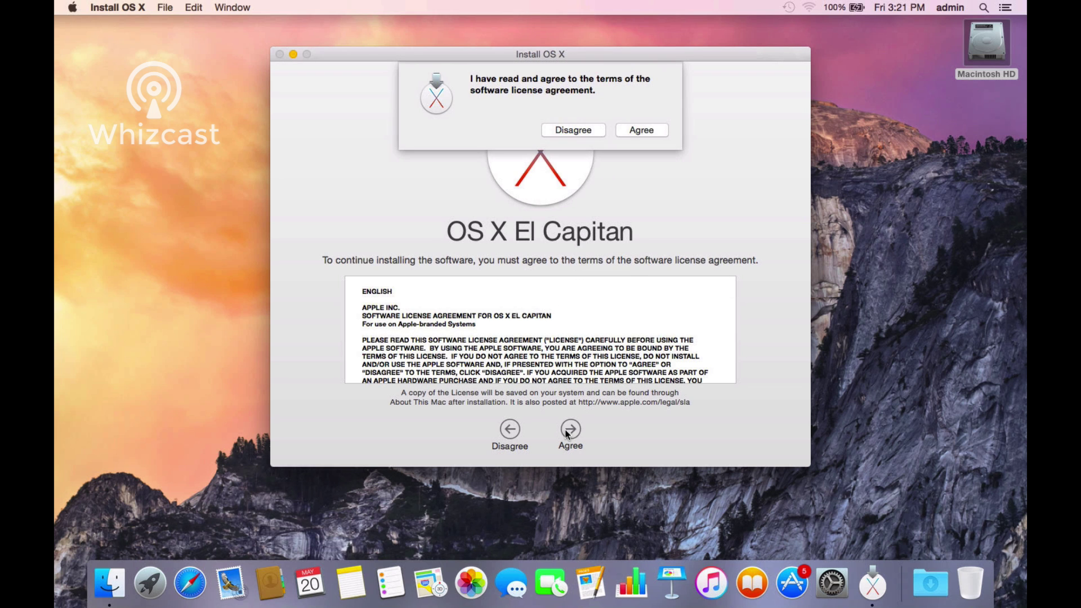
pyautogui.click(628, 132)
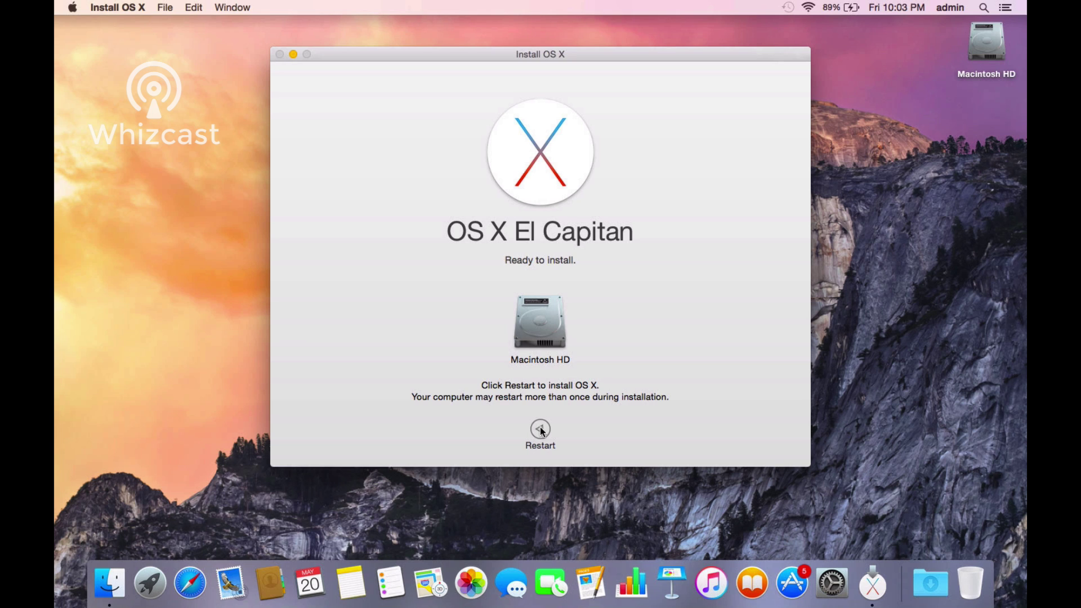
# Restart the Mac so OS X El Capitan installs
pyautogui.click(540, 429)
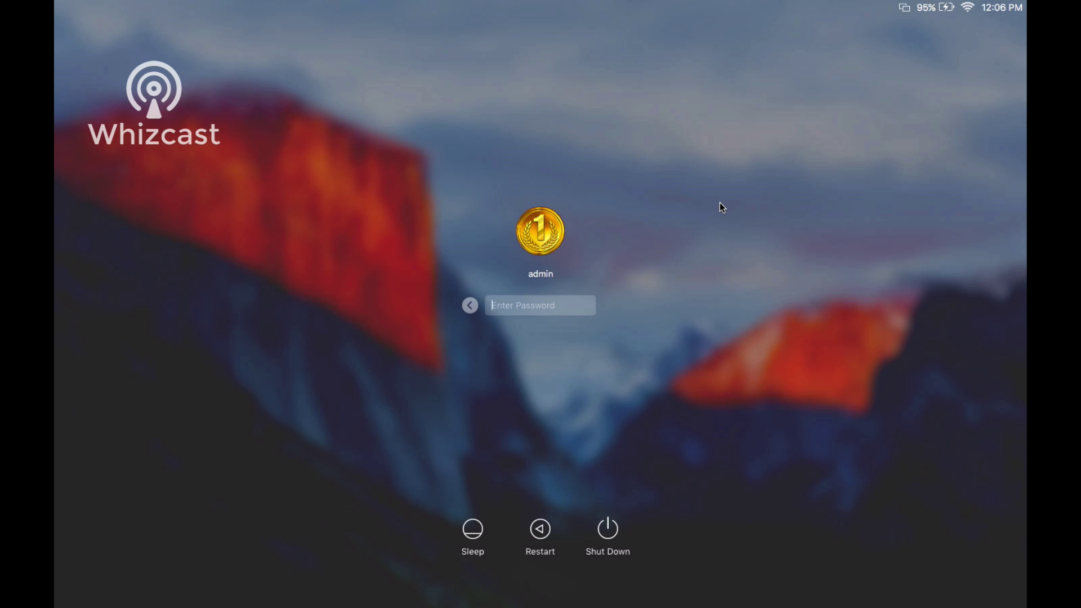
# Log in with the account password and skip Apple ID sign-in to finish setup
pyautogui.write('••••••••')
pyautogui.press('Return')
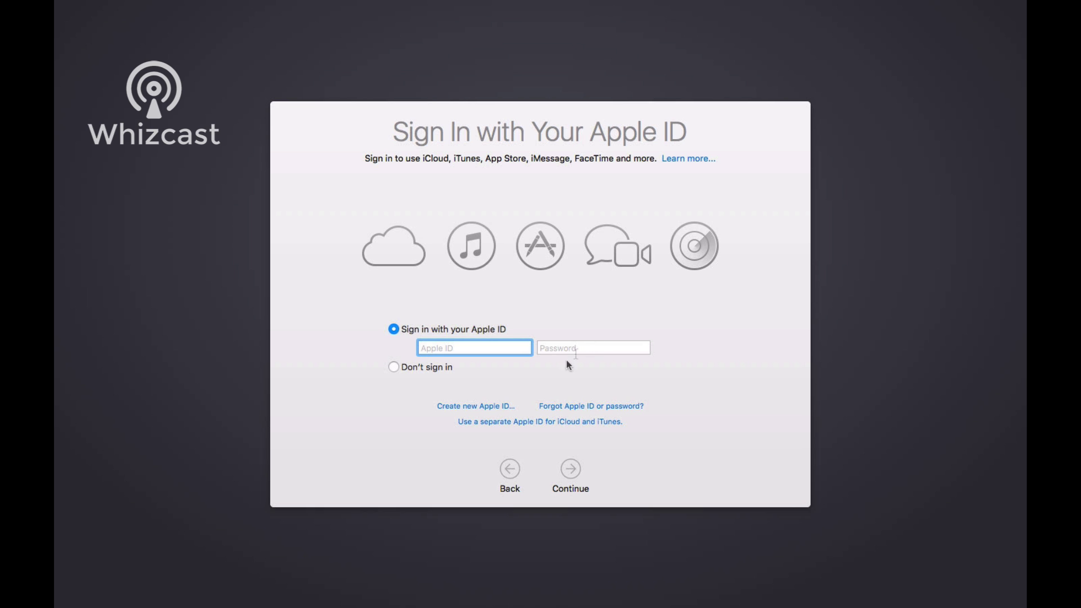
pyautogui.click(393, 367)
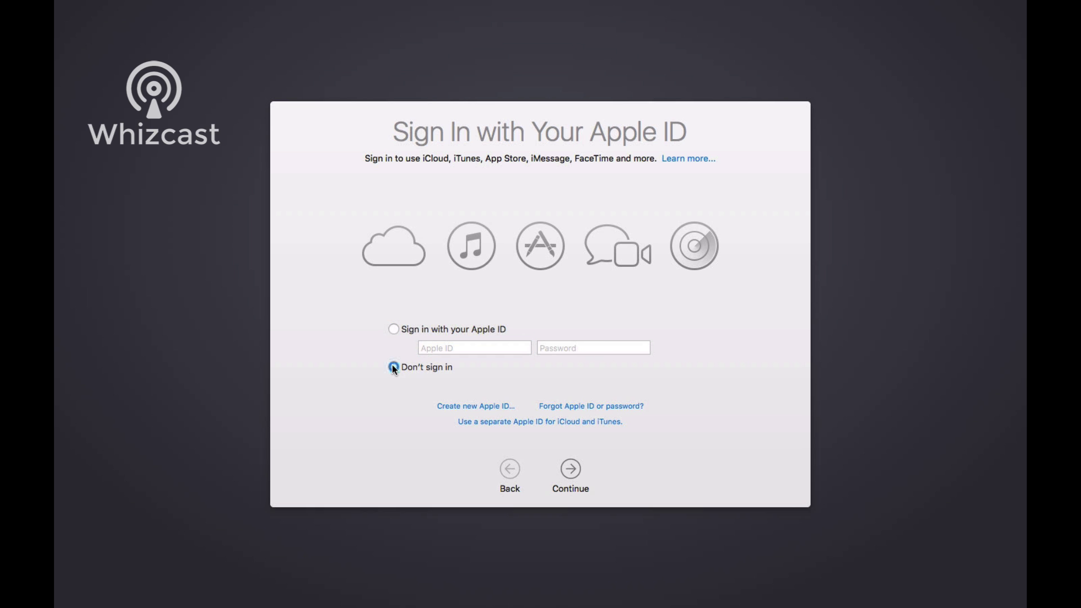
pyautogui.click(566, 470)
pyautogui.click(630, 172)
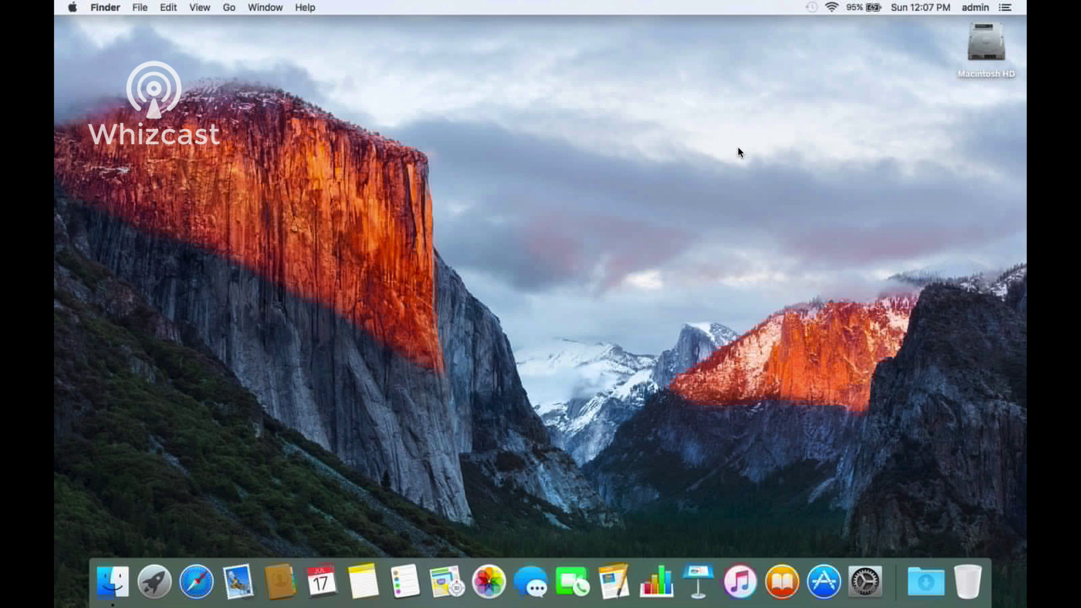
pyautogui.click(72, 7)
pyautogui.click(73, 22)
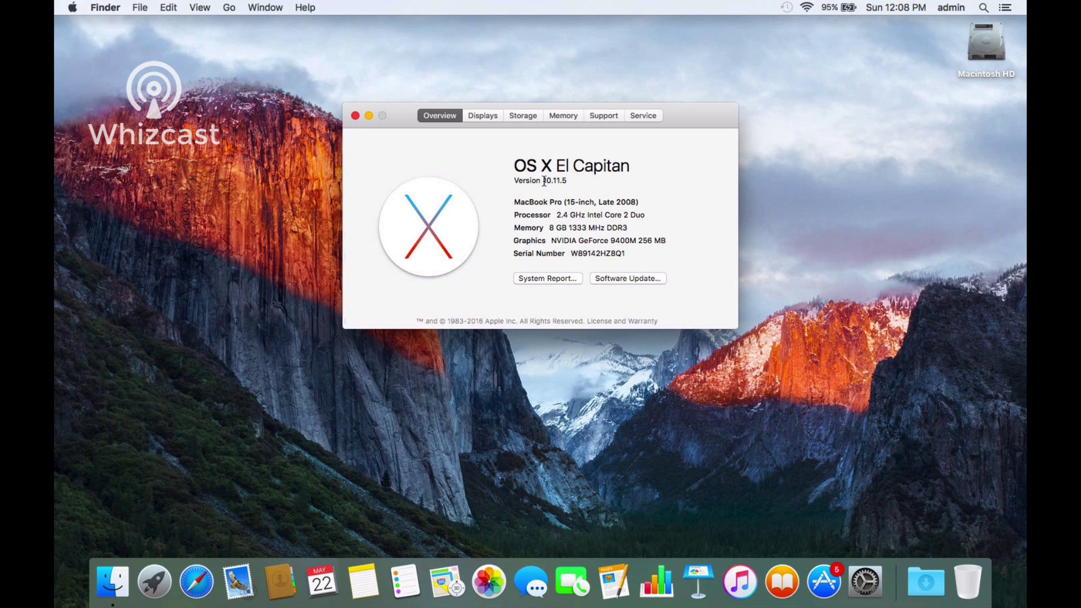
pyautogui.click(355, 116)
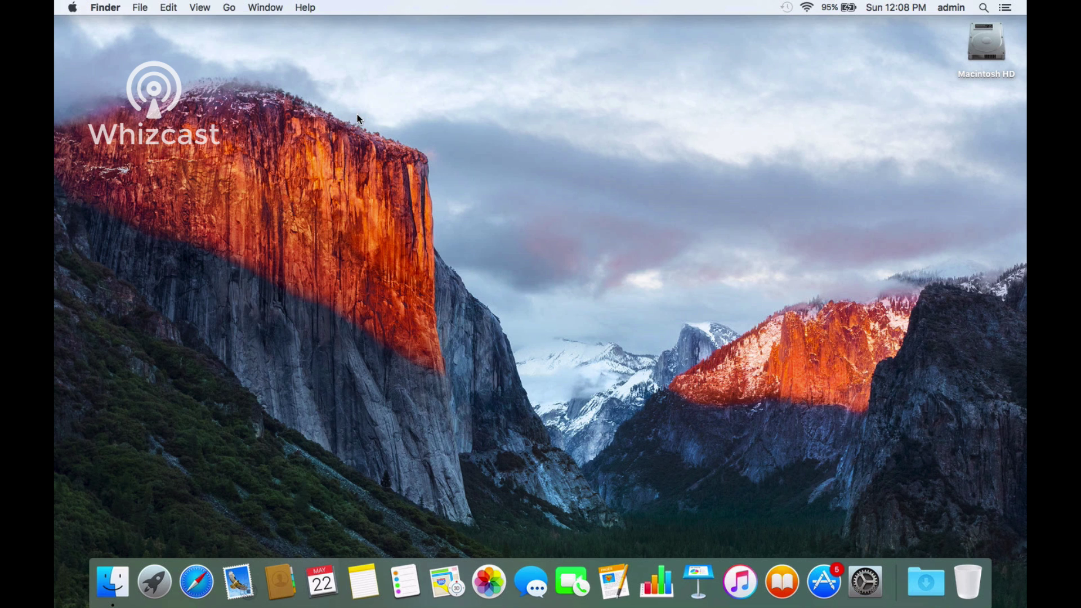
# Review the App Store's 6 available updates, including iTunes 12.4, GarageBand and iMovie
pyautogui.click(825, 576)
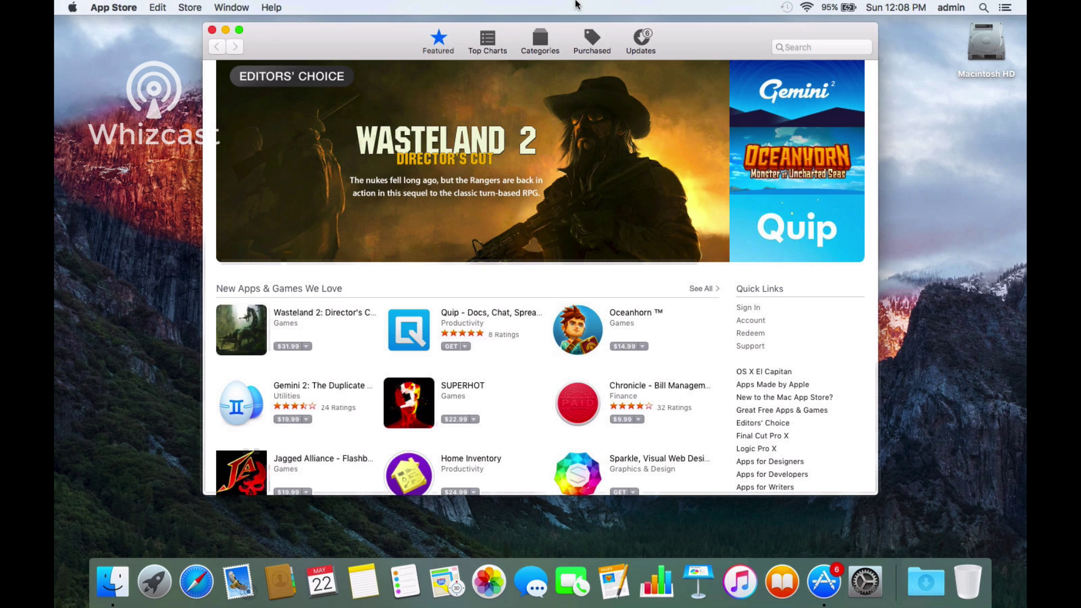
pyautogui.click(631, 33)
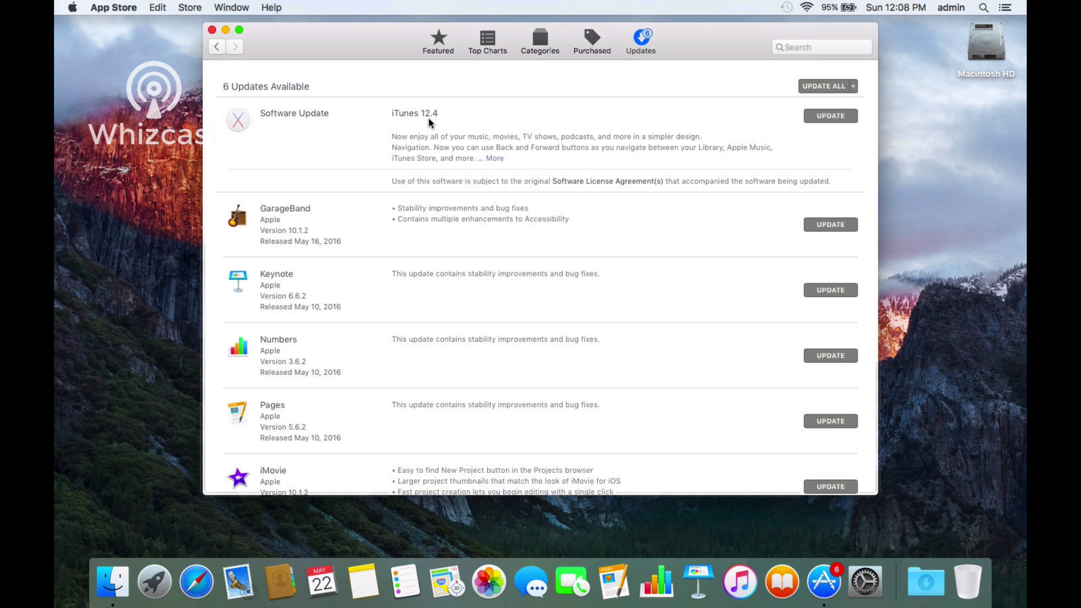
pyautogui.scroll(-5, 324, 265)
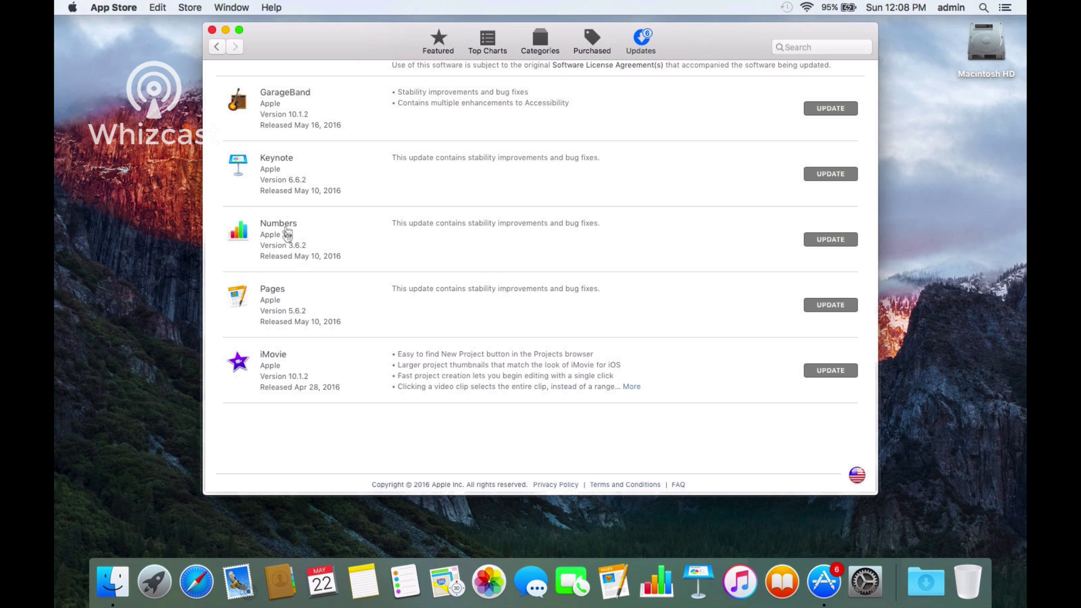
pyautogui.scroll(5, 409, 259)
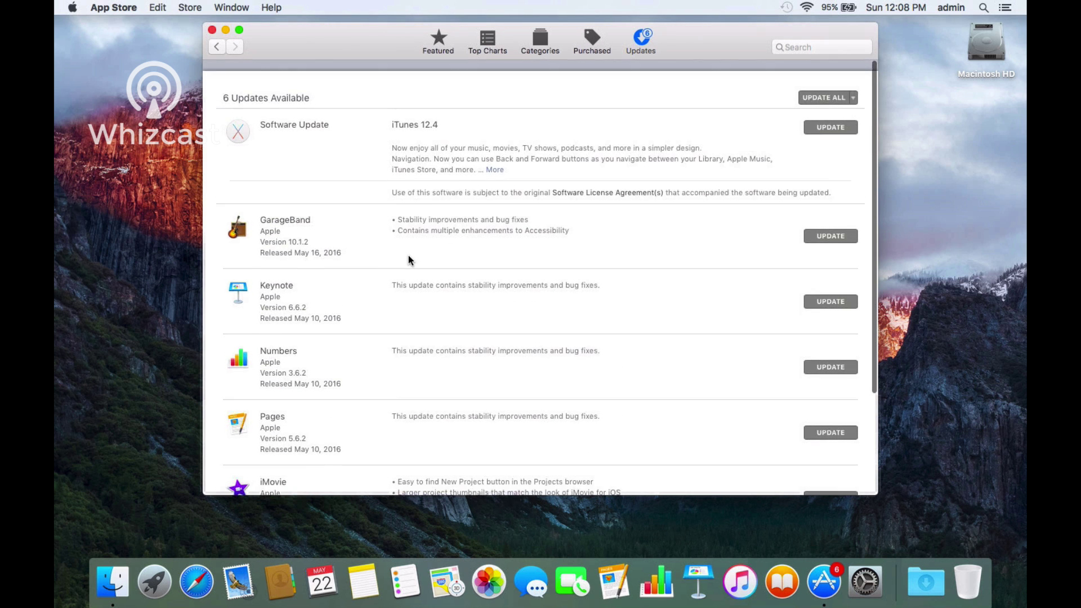